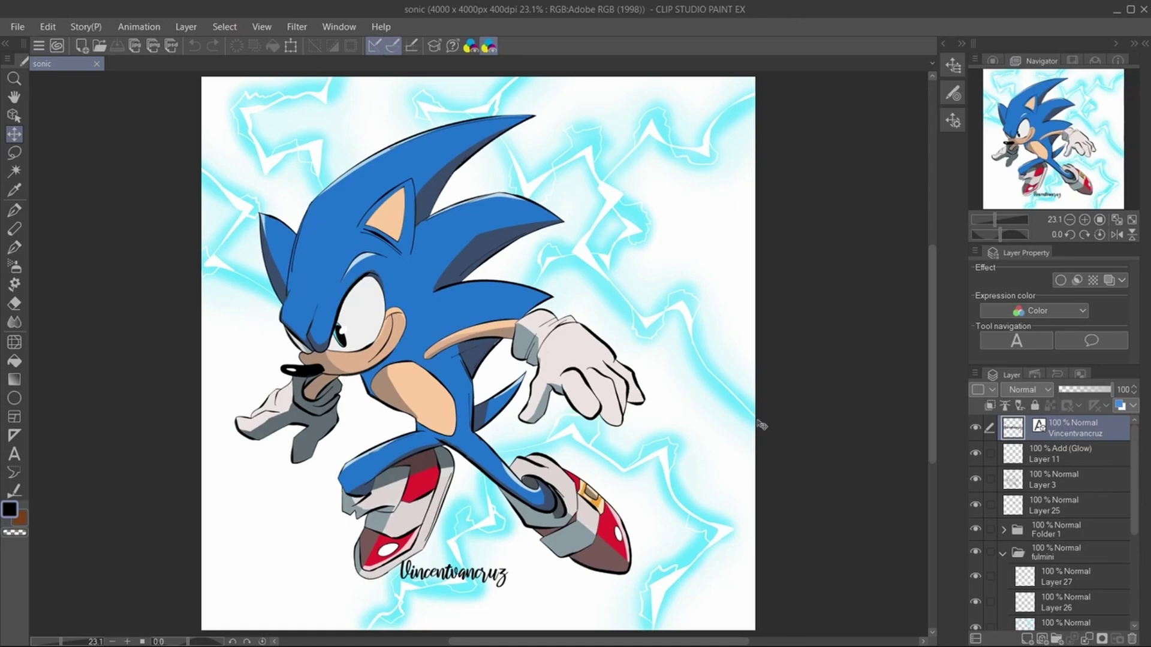
# - Choose JPEG from File > Export (Single Layer), opening a save dialog named 'sonic'
pyautogui.scroll(-1, 779, 312)
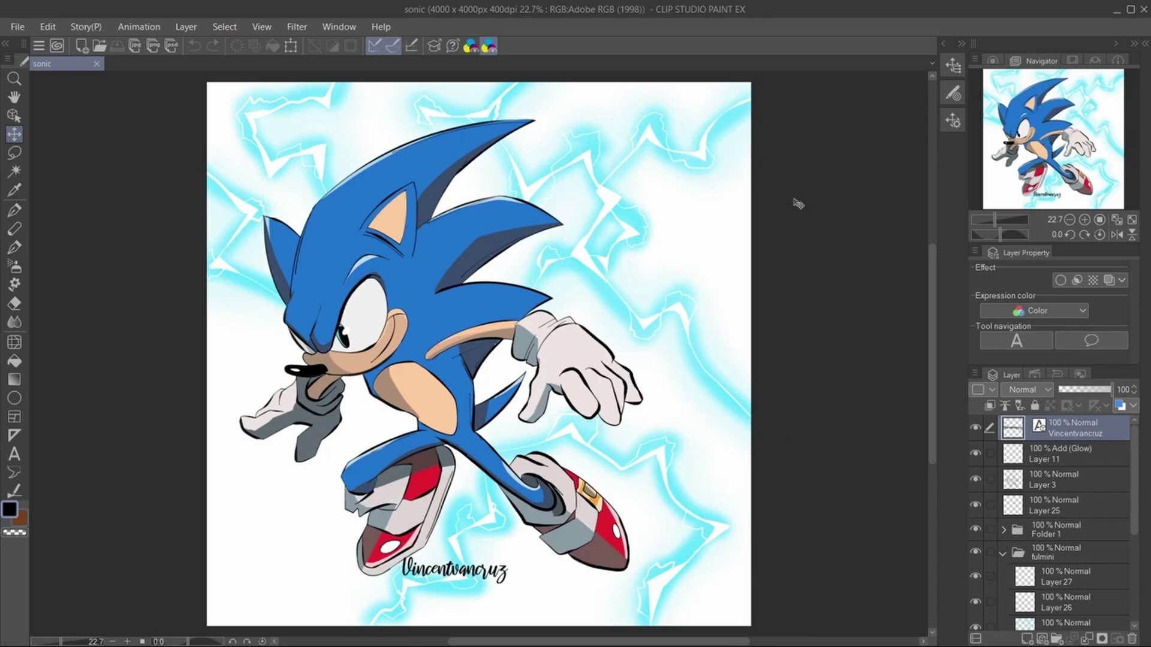
pyautogui.click(17, 27)
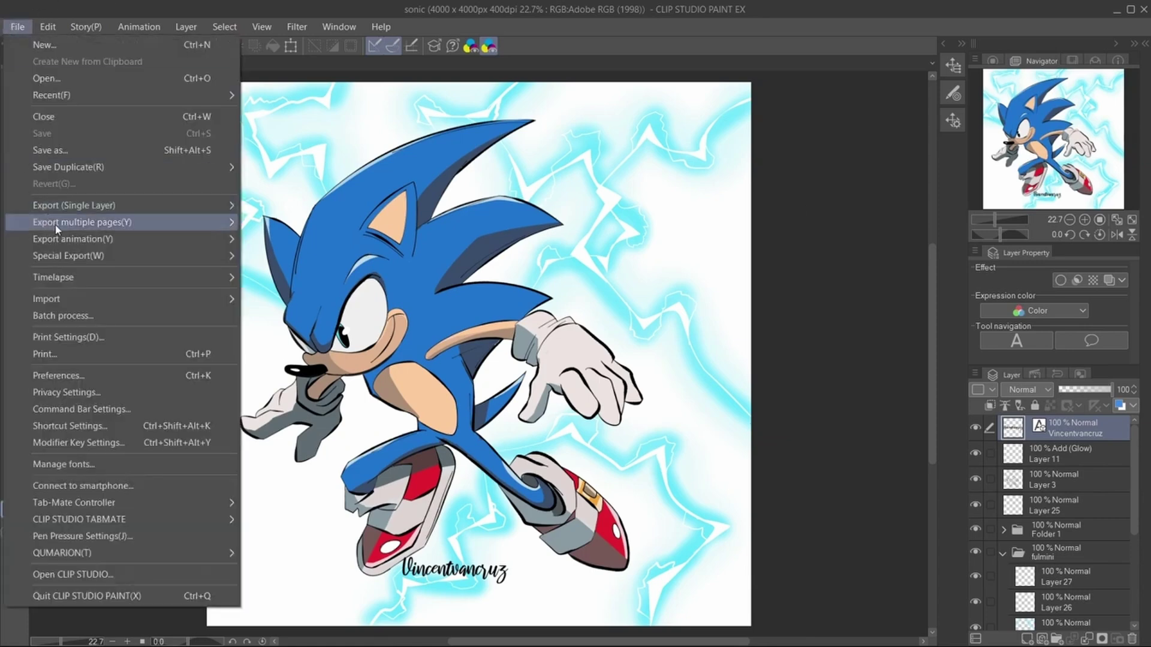
pyautogui.moveTo(74, 205)
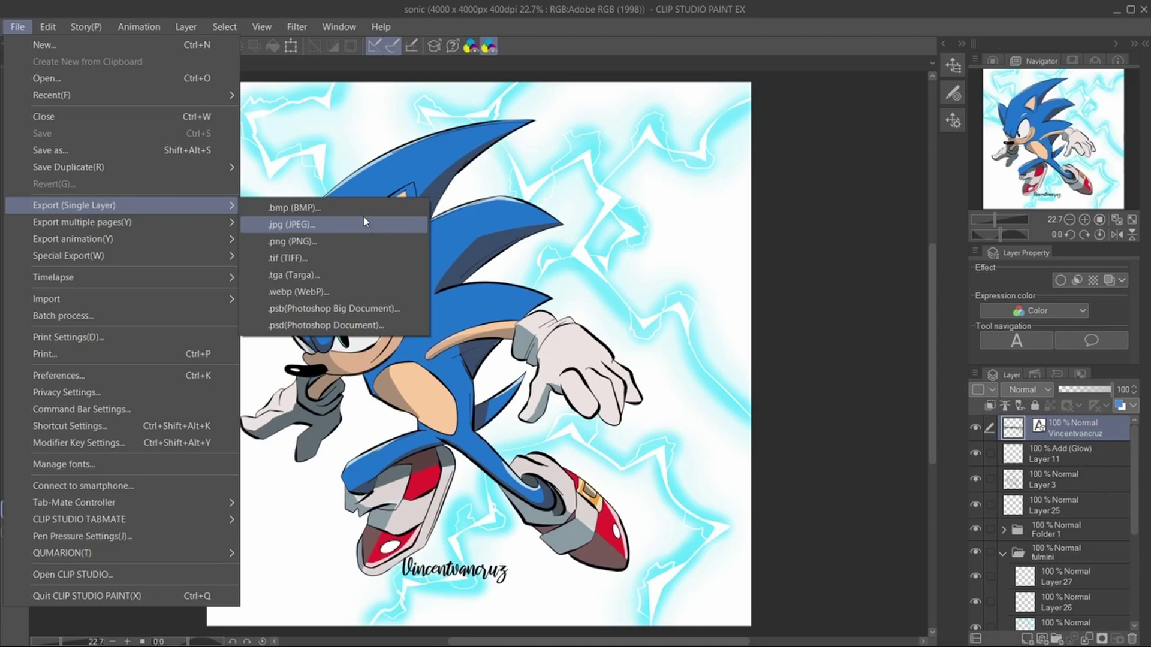
pyautogui.click(365, 222)
# - Save the Sonic illustration as the JPEG file 'sonic'
pyautogui.click(315, 225)
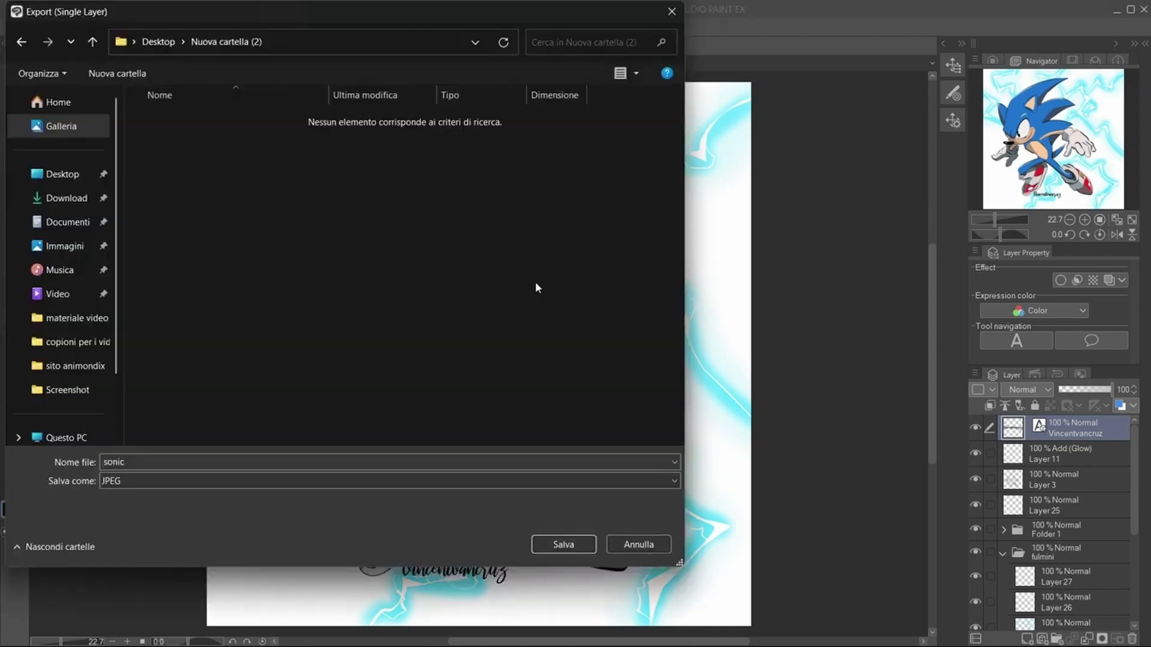
pyautogui.click(564, 543)
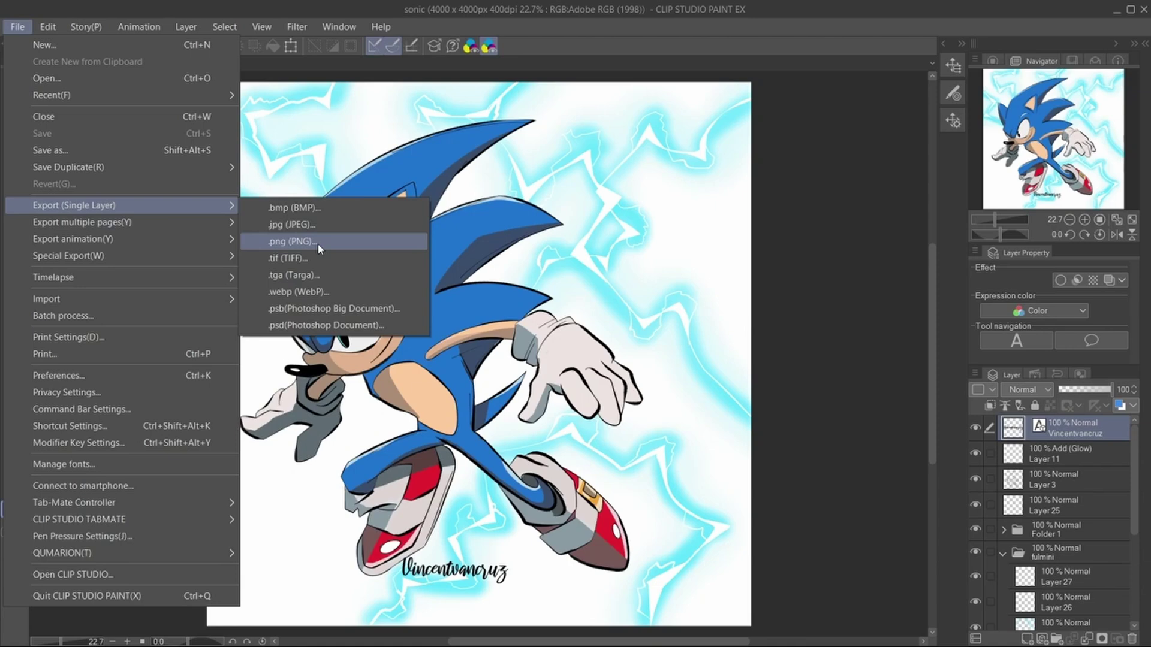
# - Choose PNG as the single-layer export format for the Sonic illustration
pyautogui.click(320, 248)
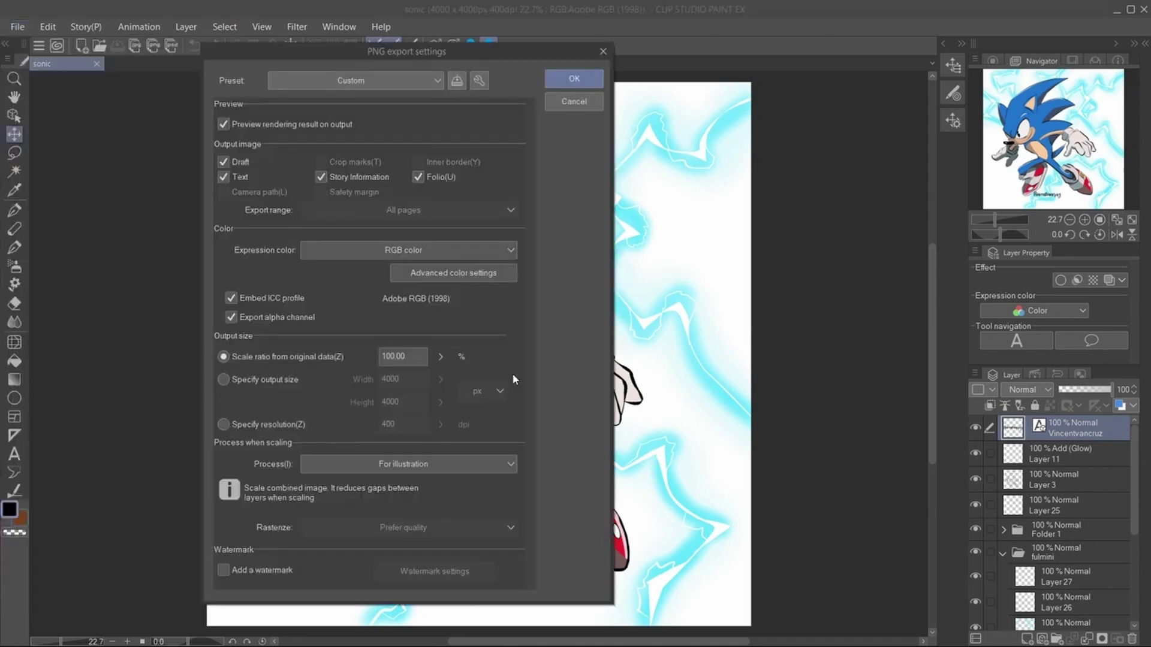